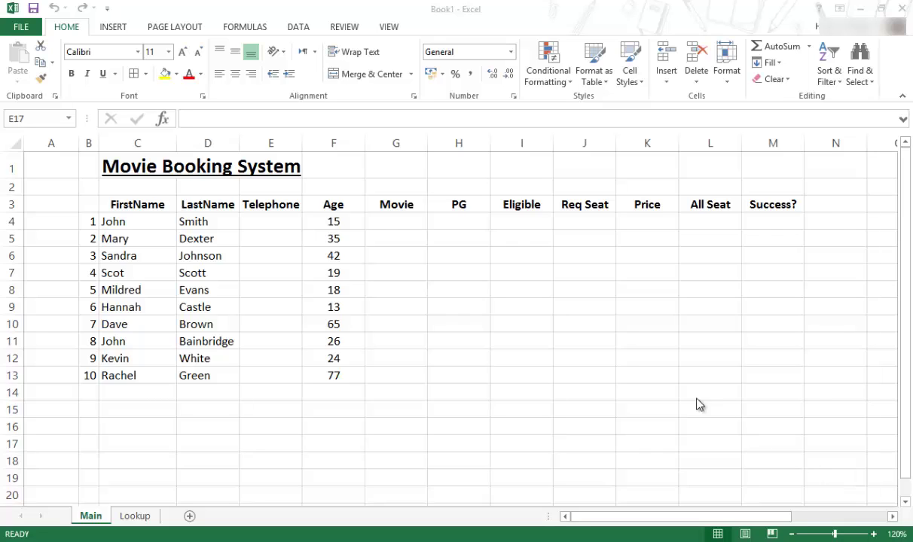
# Examine the movie list and the seating price table on the Lookup sheet, and return to the Main sheet.
pyautogui.click(389, 225)
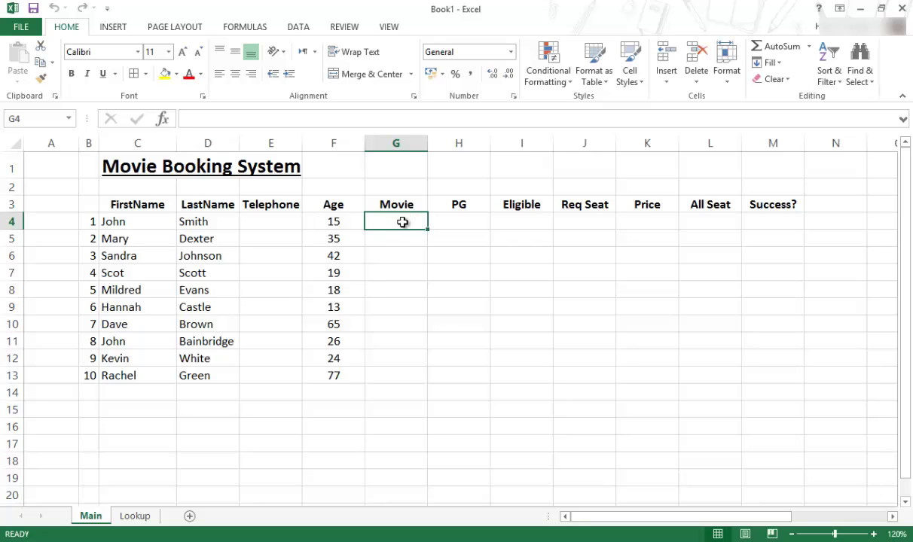
pyautogui.click(135, 518)
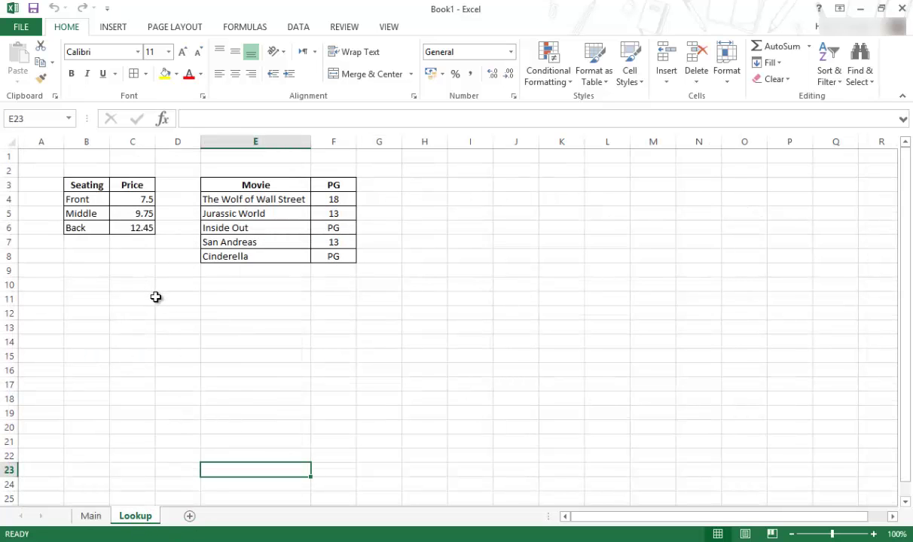
pyautogui.moveTo(218, 197); pyautogui.dragTo(241, 257)
pyautogui.click(178, 241)
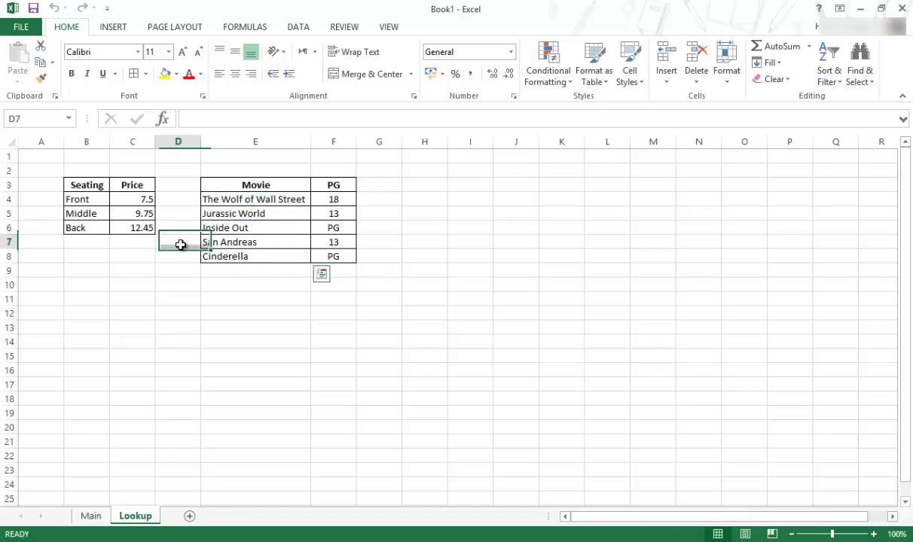
pyautogui.click(178, 199)
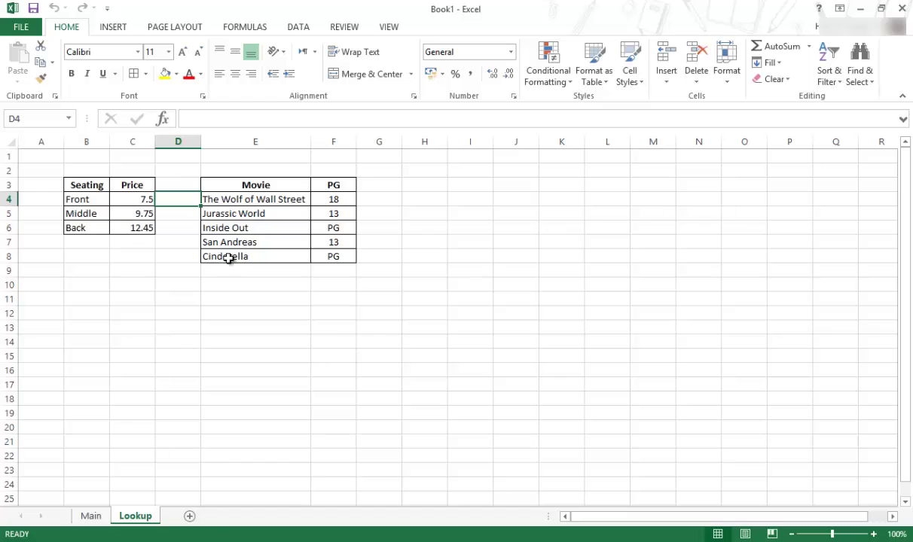
pyautogui.moveTo(226, 199); pyautogui.dragTo(243, 275)
pyautogui.click(246, 296)
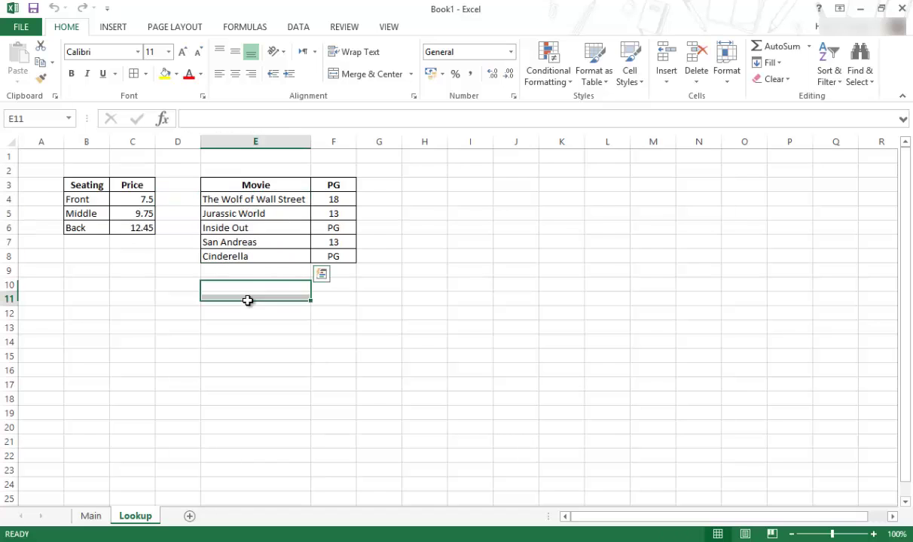
pyautogui.click(90, 516)
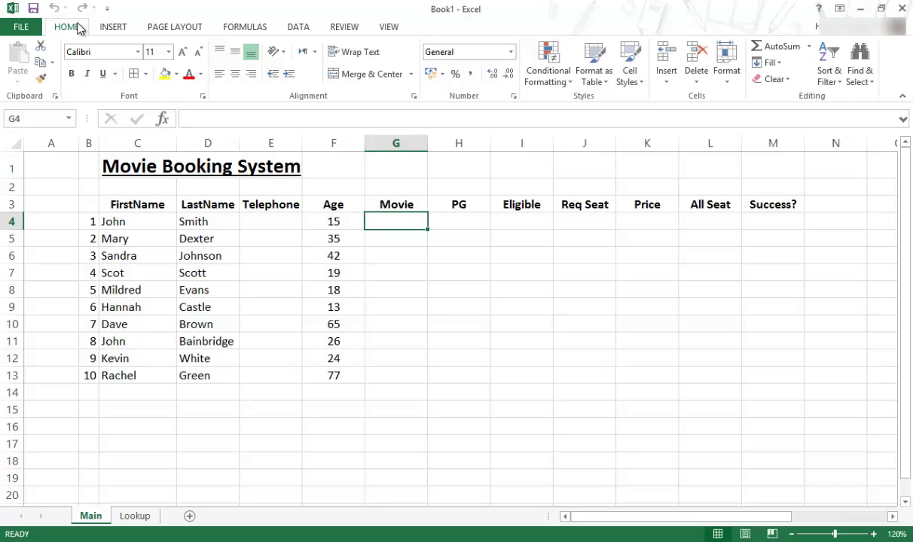
# Start a data validation rule for cell G4 in the Movie column and set the allowed values to List.
pyautogui.click(112, 28)
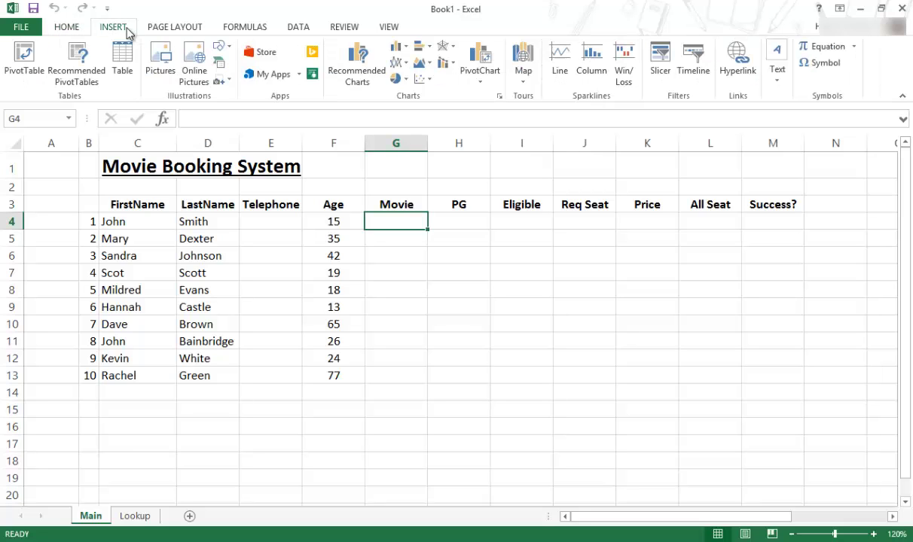
pyautogui.click(178, 29)
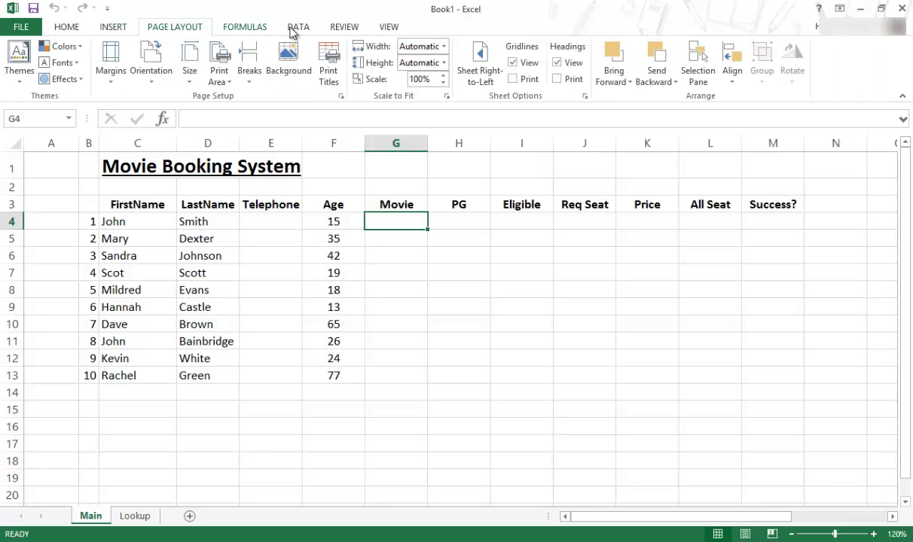
pyautogui.scroll(-1, 298, 30)
pyautogui.scroll(-1, 298, 30)
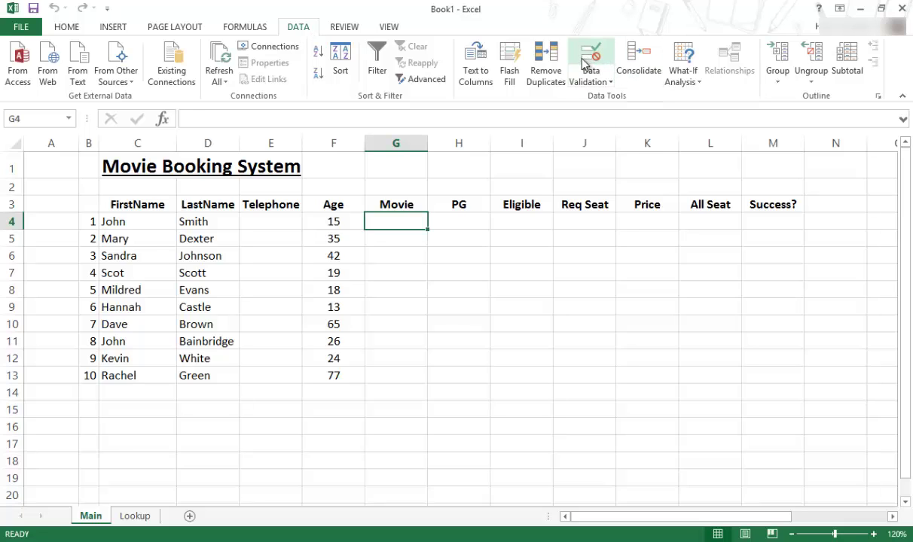
pyautogui.click(609, 84)
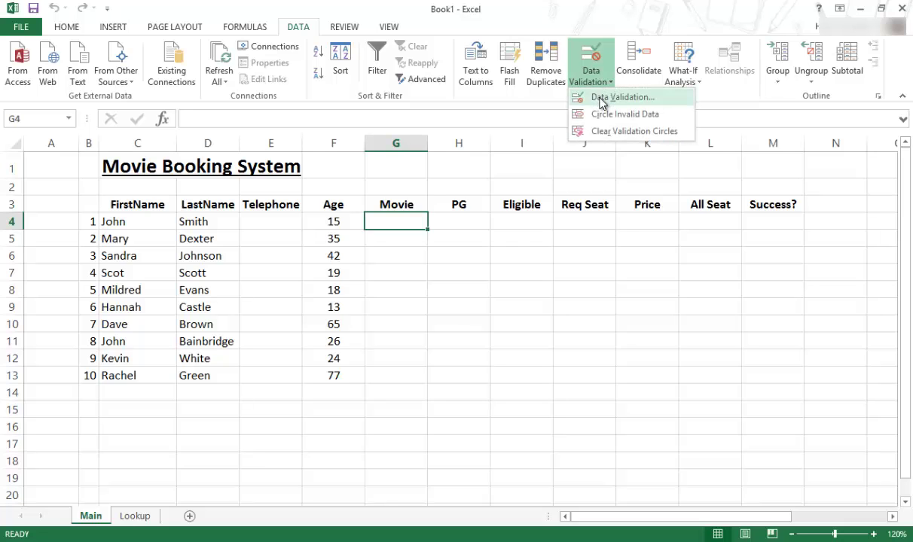
pyautogui.click(642, 100)
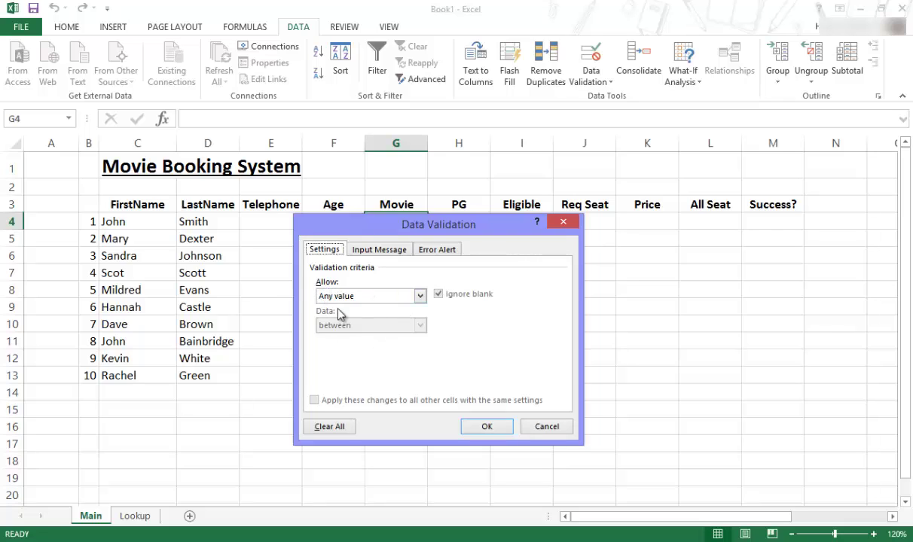
pyautogui.click(419, 296)
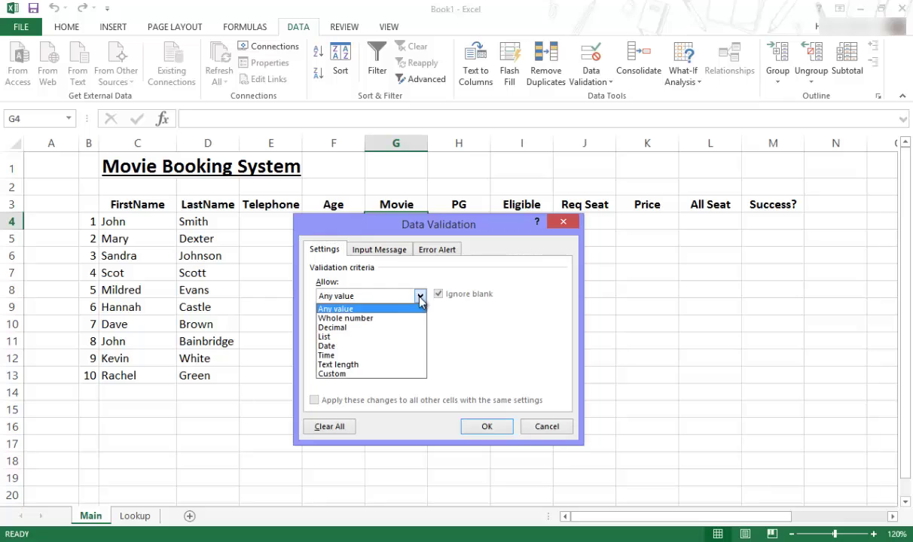
pyautogui.click(334, 338)
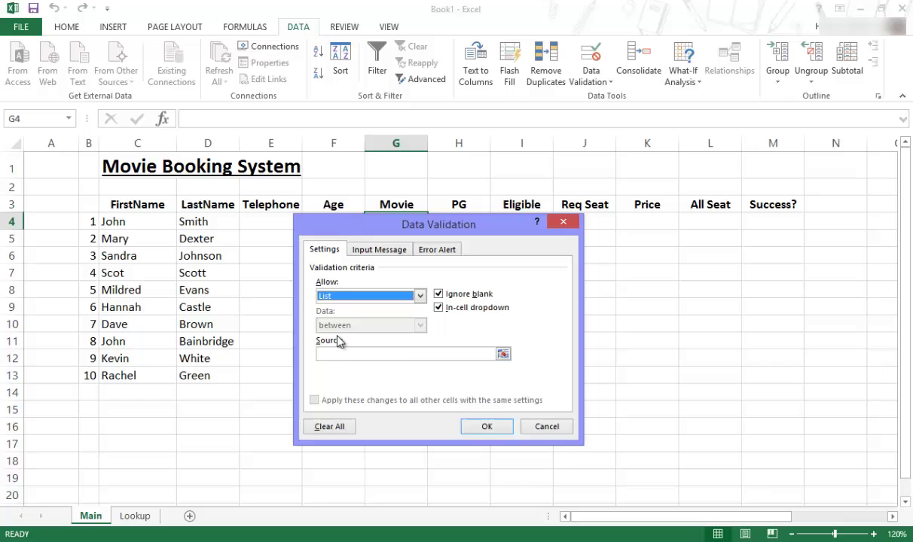
# Switch the validation rule's allowed values to Any value and back to List.
pyautogui.click(420, 299)
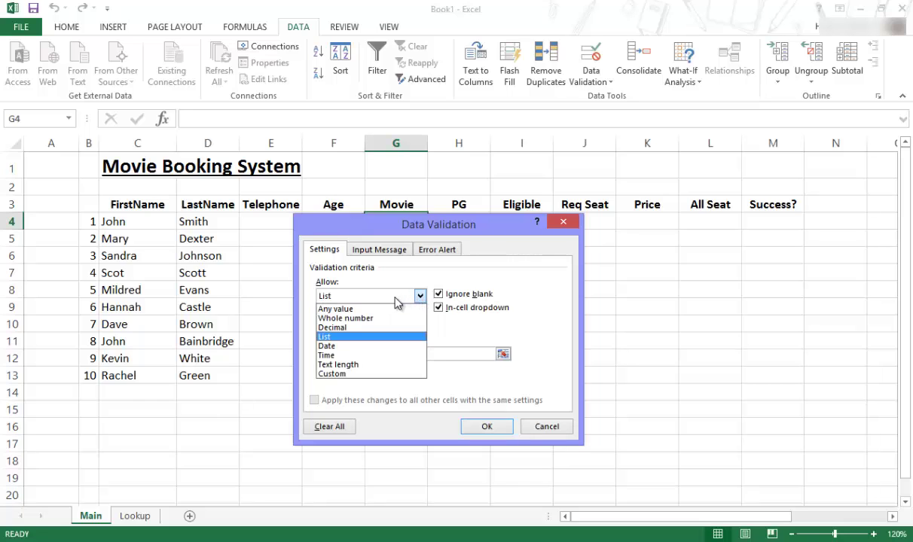
pyautogui.click(373, 309)
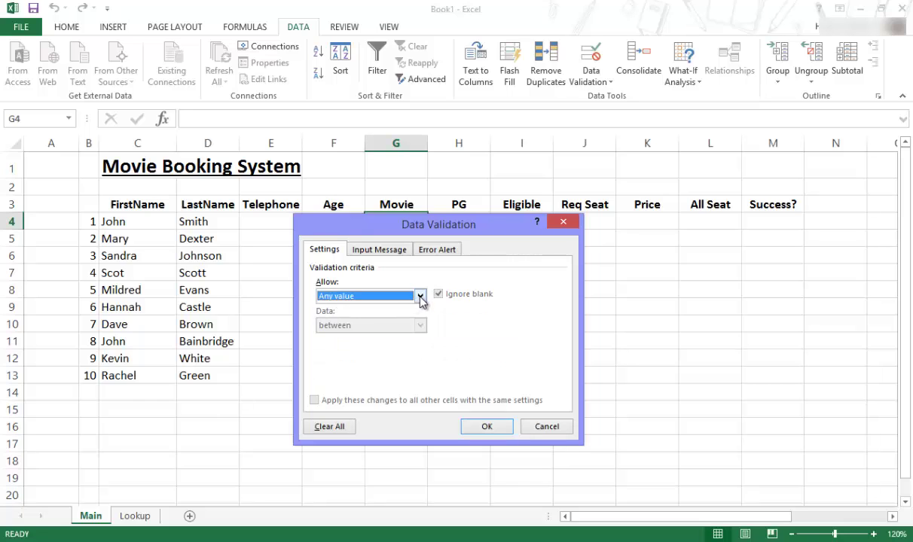
pyautogui.click(420, 299)
pyautogui.click(339, 338)
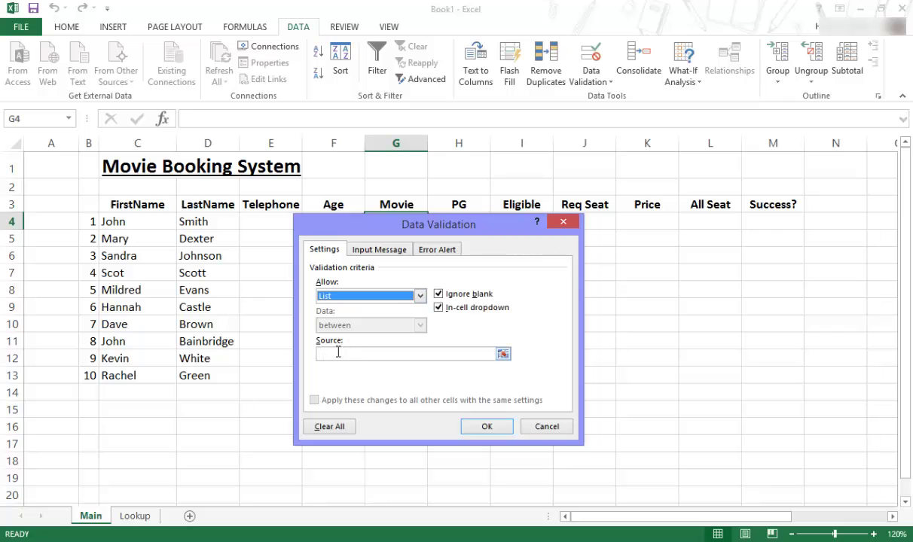
# Set the list source to the movie titles in E4:E8 of the Lookup sheet and apply the validation to G4.
pyautogui.click(503, 355)
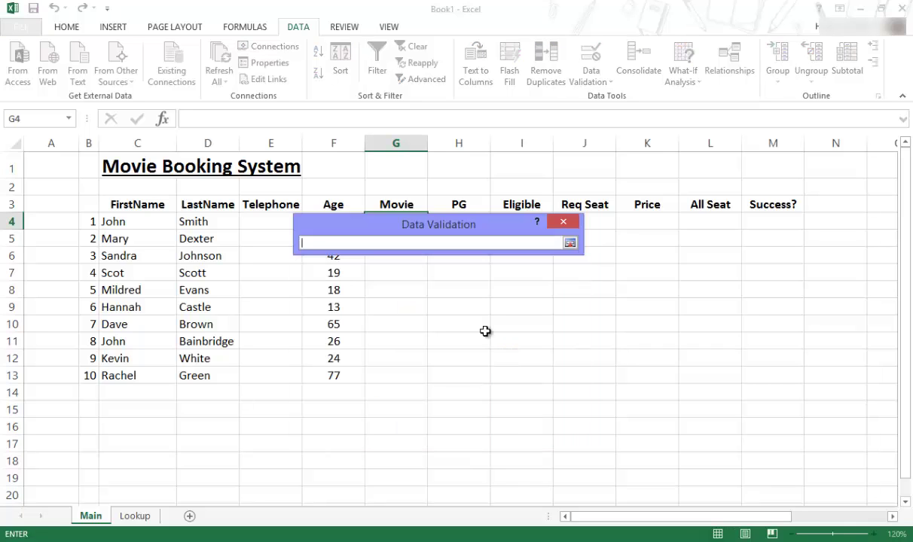
pyautogui.click(134, 517)
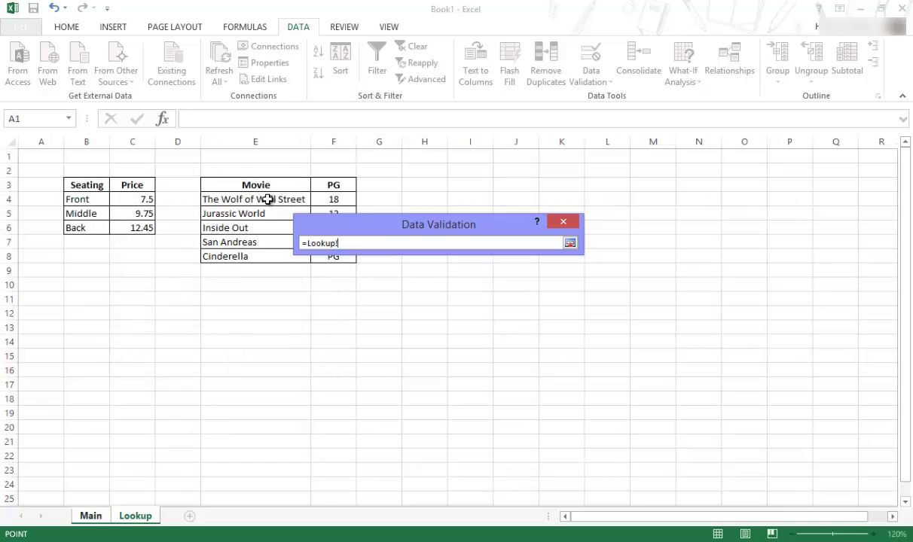
pyautogui.moveTo(269, 209); pyautogui.dragTo(270, 256)
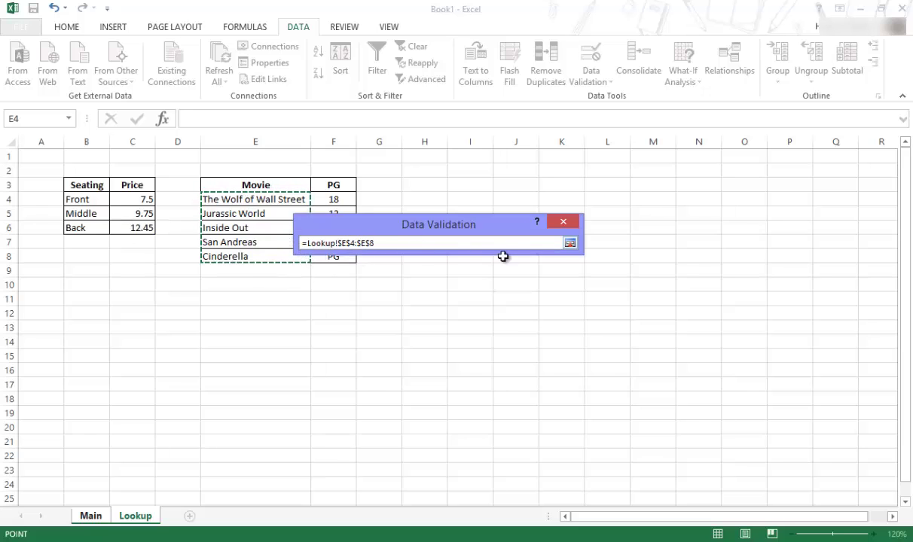
pyautogui.click(570, 244)
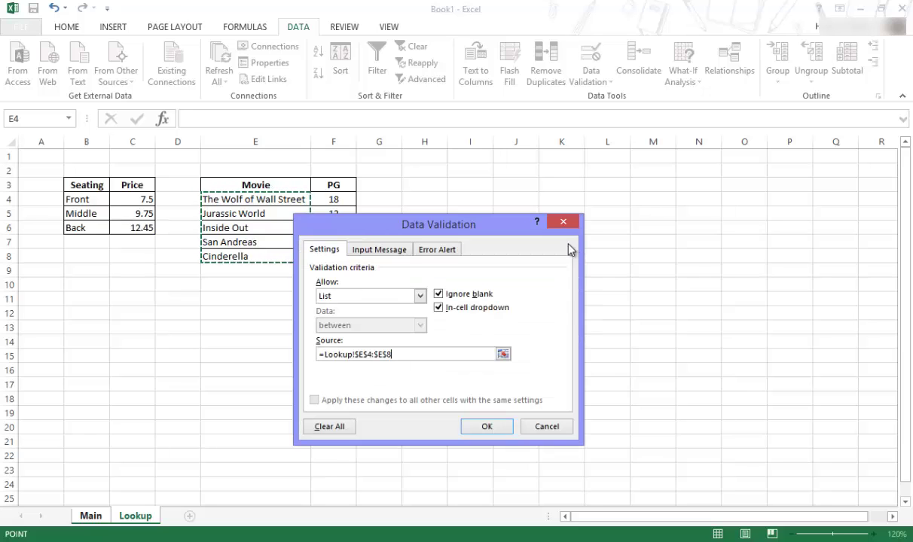
pyautogui.click(487, 428)
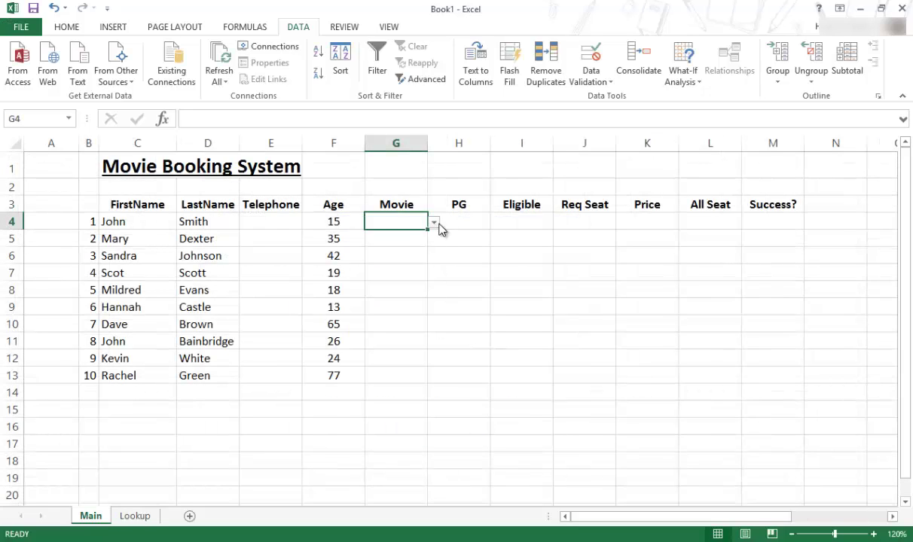
# Try Jurassic World in G4 and its fill down through G13, undoing the fill and clearing G4.
pyautogui.click(434, 223)
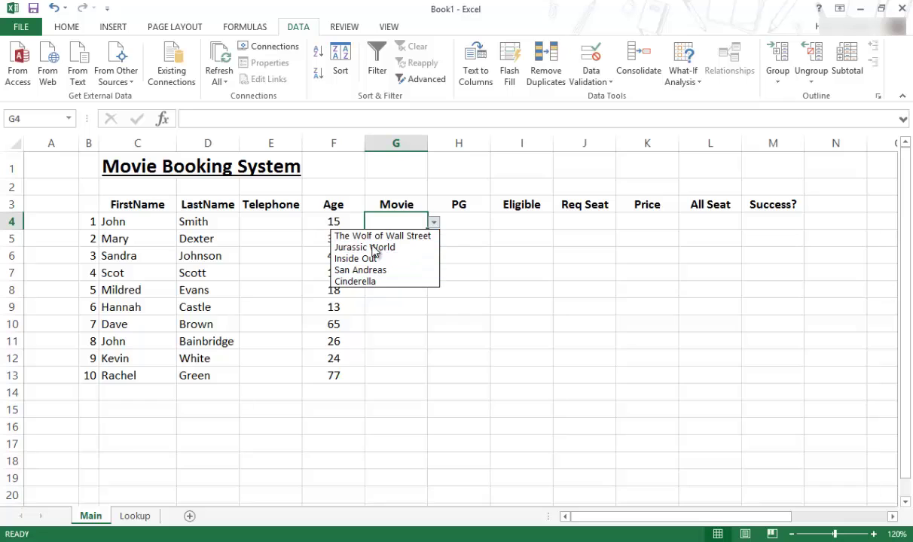
pyautogui.click(351, 248)
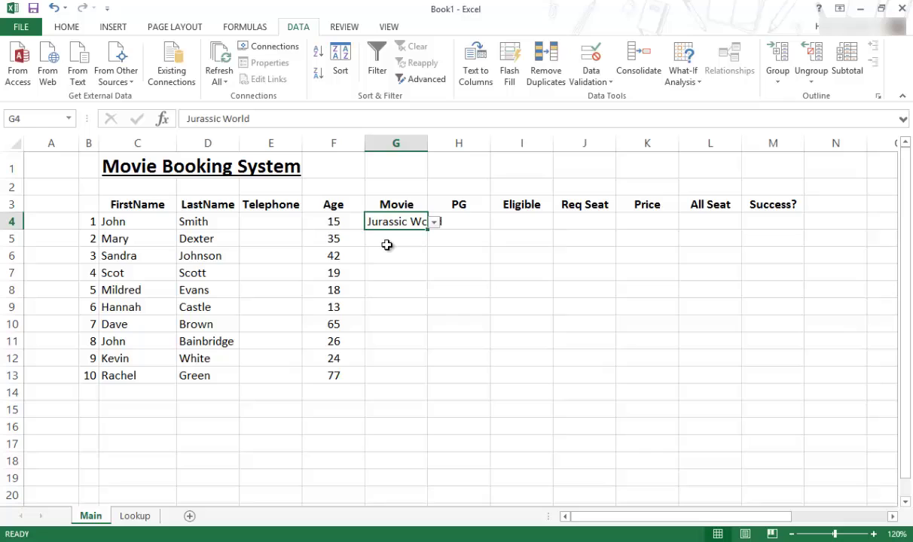
pyautogui.click(401, 238)
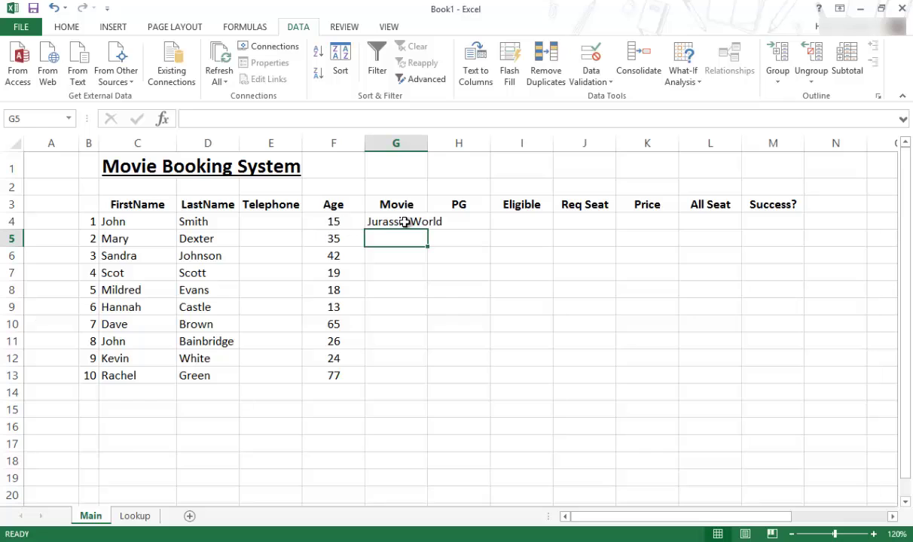
pyautogui.click(405, 222)
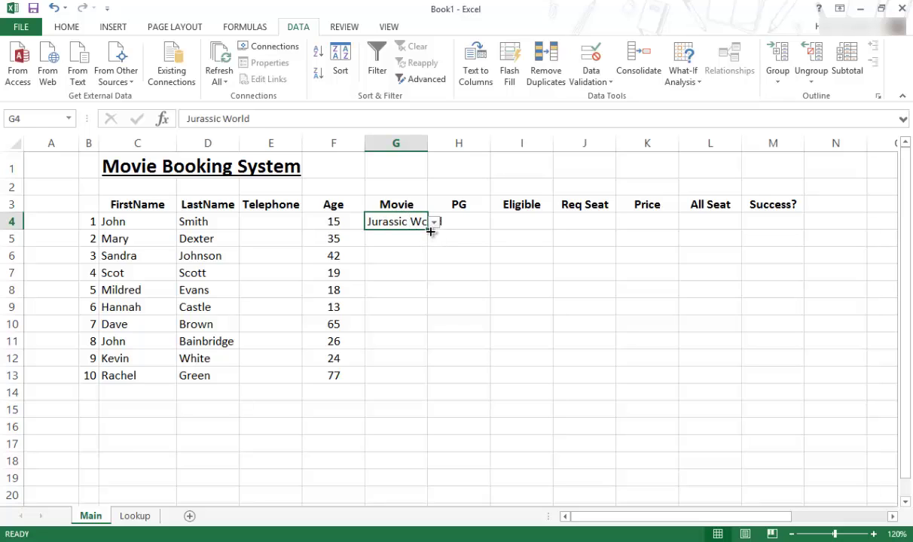
pyautogui.moveTo(427, 230); pyautogui.dragTo(434, 378)
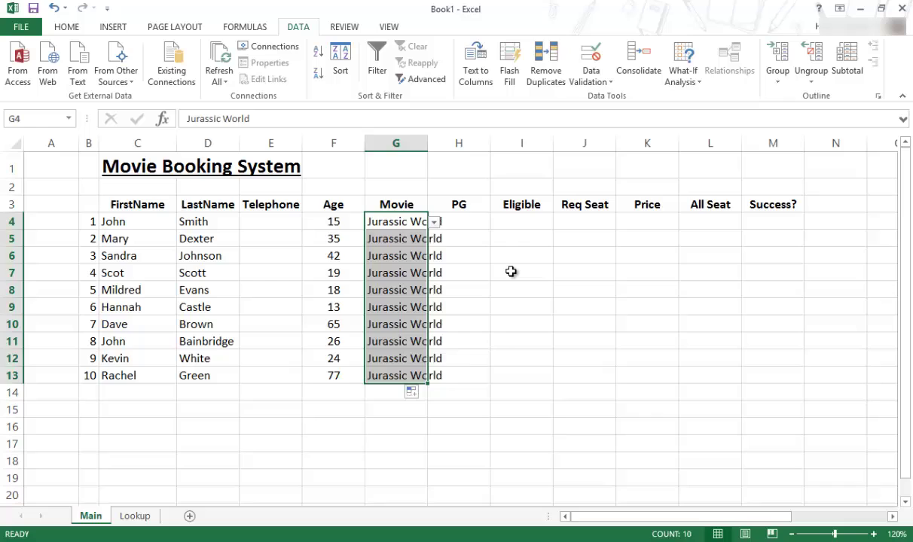
pyautogui.hotkey('ctrl', 'z')
pyautogui.press('Delete')
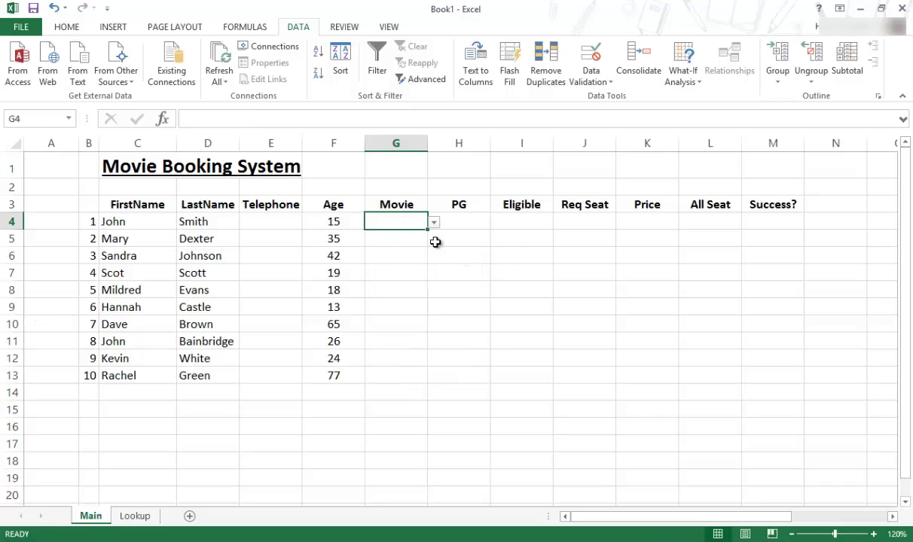
# Copy the empty G4 cell with its movie drop-down list down through G13 and check the list in G6.
pyautogui.click(434, 223)
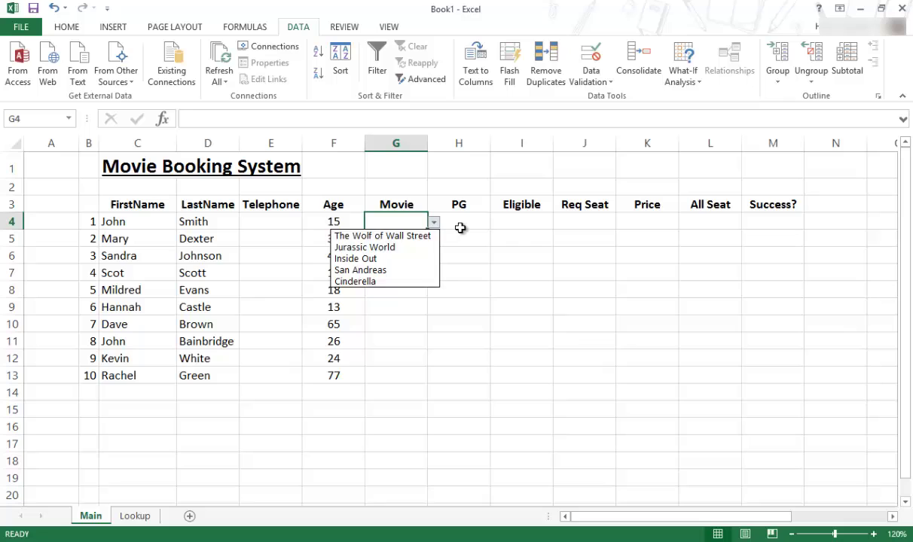
pyautogui.click(405, 222)
pyautogui.moveTo(418, 233); pyautogui.dragTo(437, 380)
pyautogui.click(397, 240)
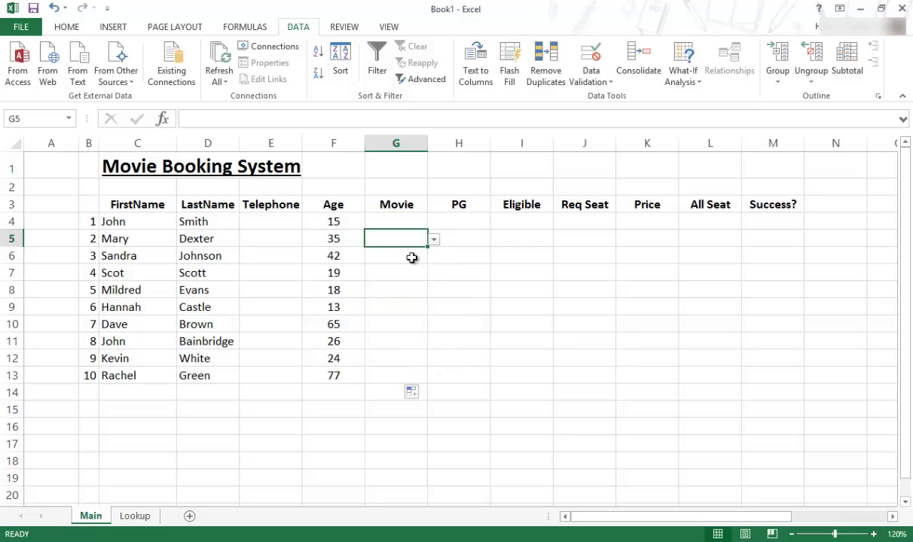
pyautogui.click(407, 256)
pyautogui.click(434, 257)
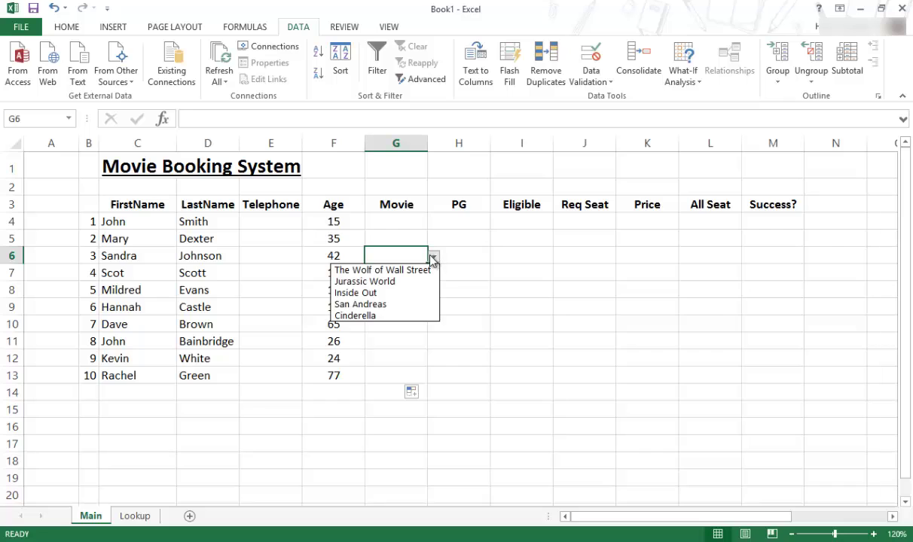
pyautogui.click(406, 253)
# Try The Wolf of Wall Street as the movie in G4 and change the choice to Jurassic World.
pyautogui.click(381, 217)
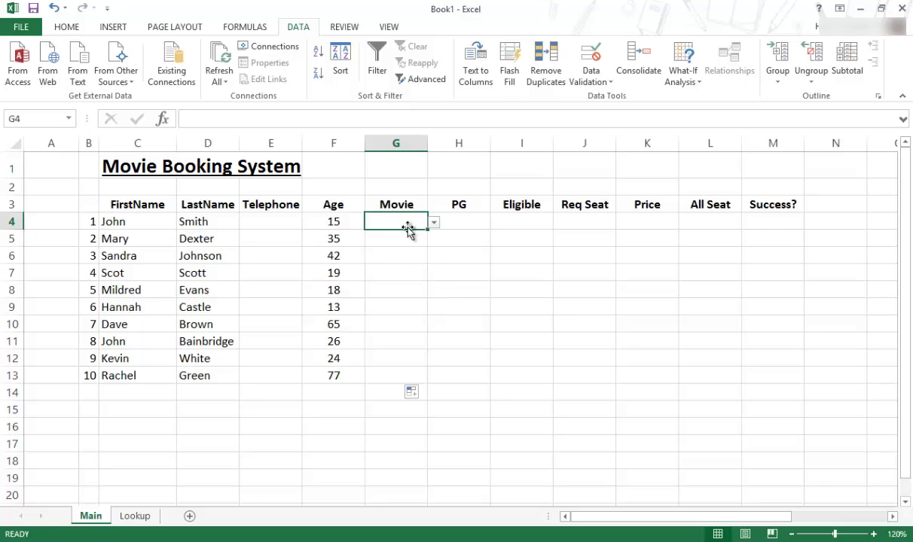
pyautogui.click(434, 224)
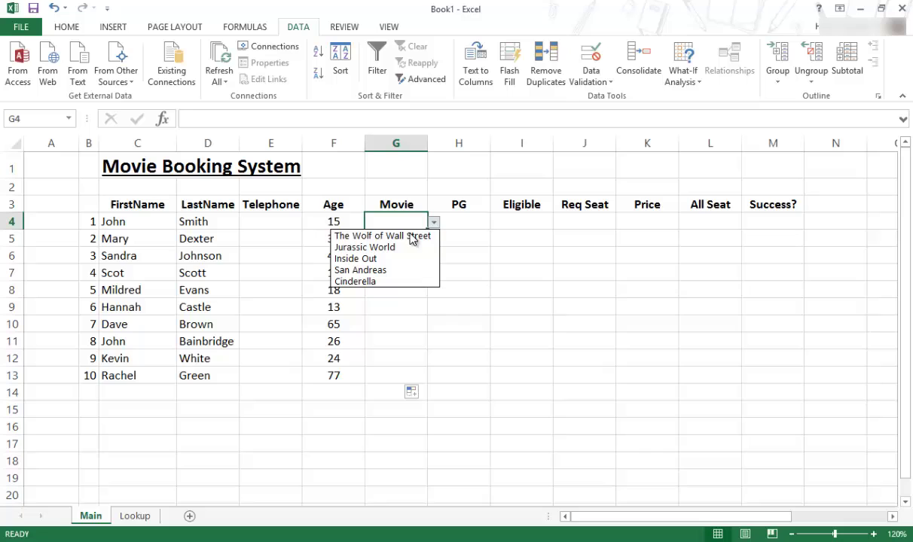
pyautogui.click(411, 237)
pyautogui.click(433, 224)
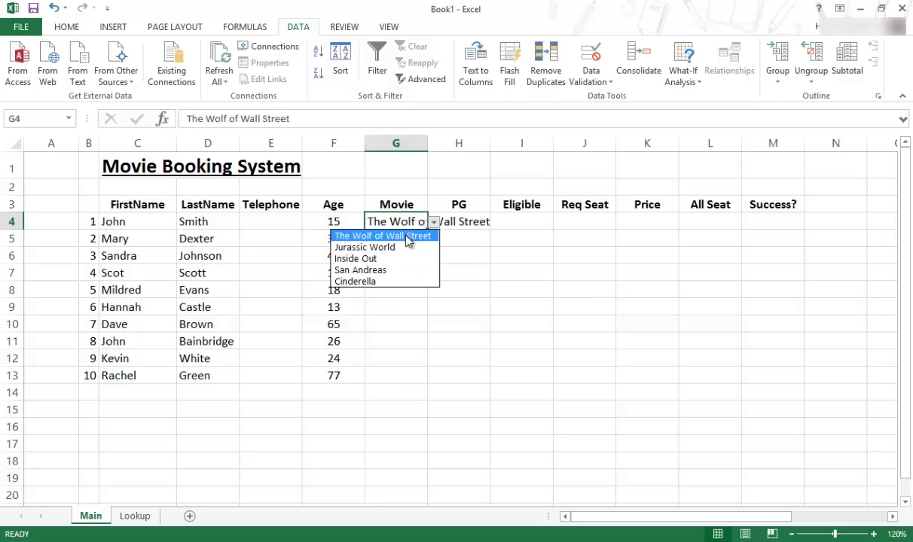
pyautogui.click(391, 243)
# Choose Cinderella from the movie drop-down list in G5 for the second customer.
pyautogui.click(423, 240)
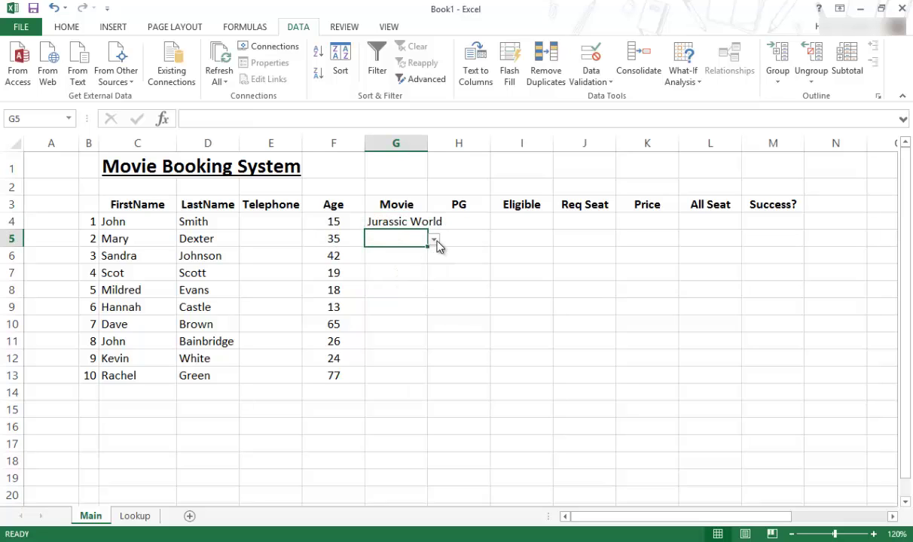
pyautogui.click(434, 240)
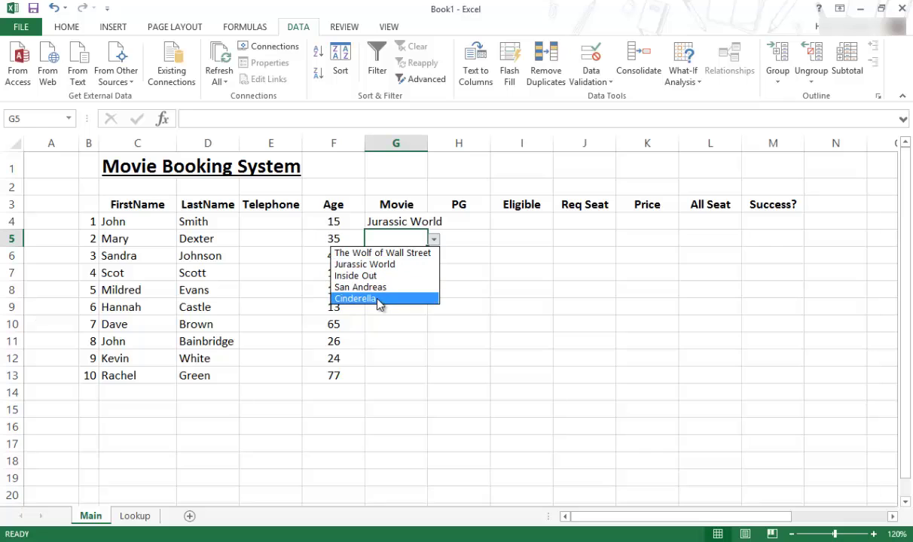
pyautogui.click(375, 299)
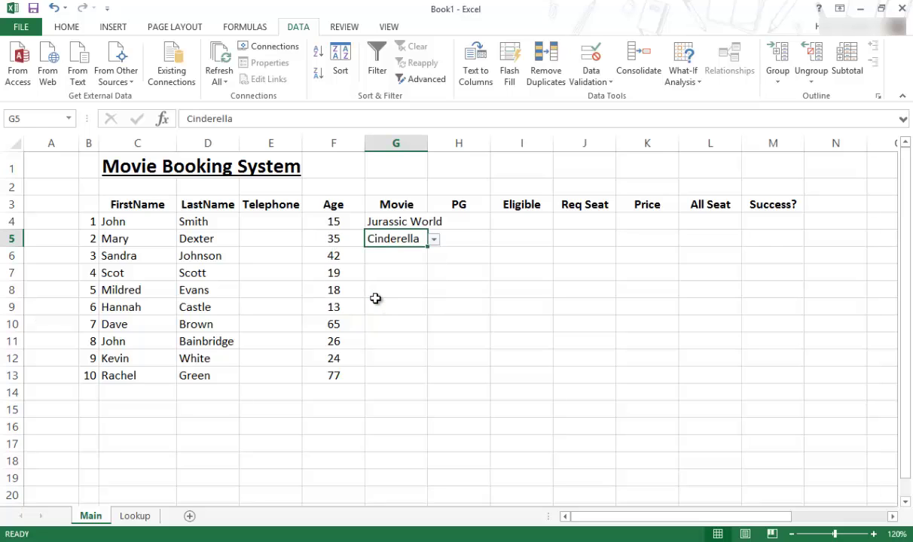
# Choose Jurassic World from the drop-down list in G6 and widen the Movie column to fit its titles.
pyautogui.click(411, 258)
pyautogui.click(435, 259)
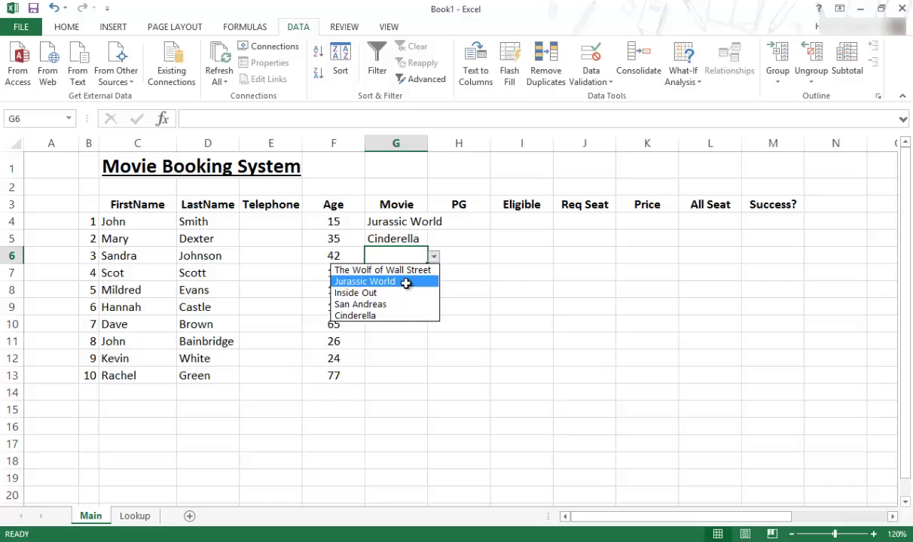
pyautogui.click(406, 279)
pyautogui.click(450, 292)
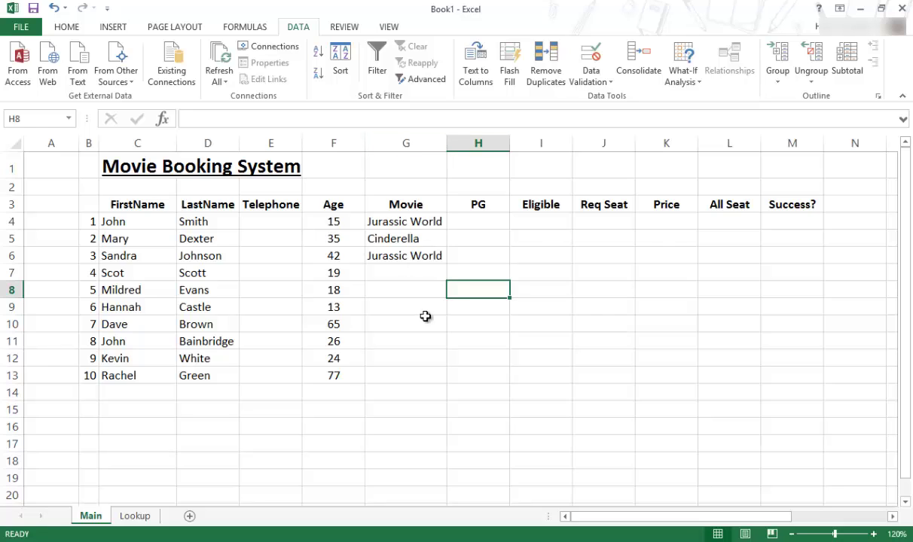
# Review the movie options in the G6 drop-down list and close it without changing the choice.
pyautogui.click(426, 257)
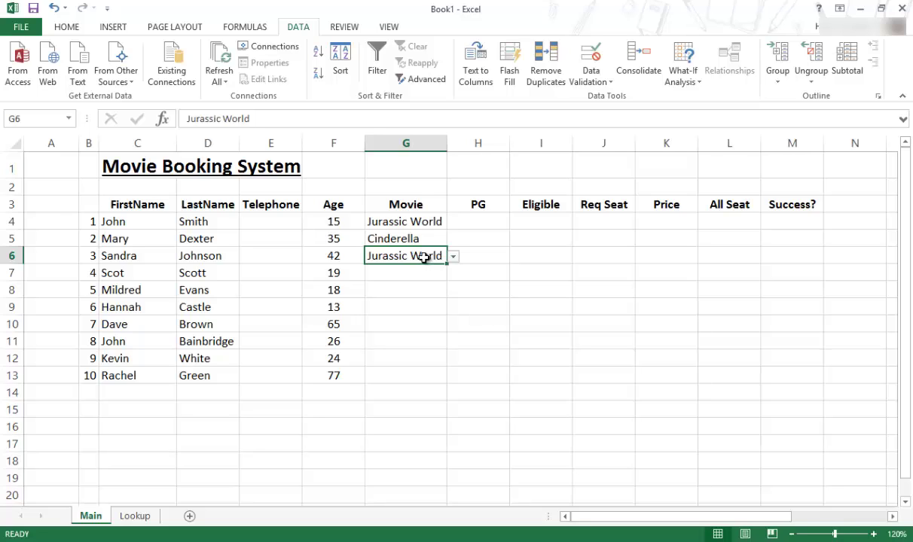
pyautogui.click(453, 257)
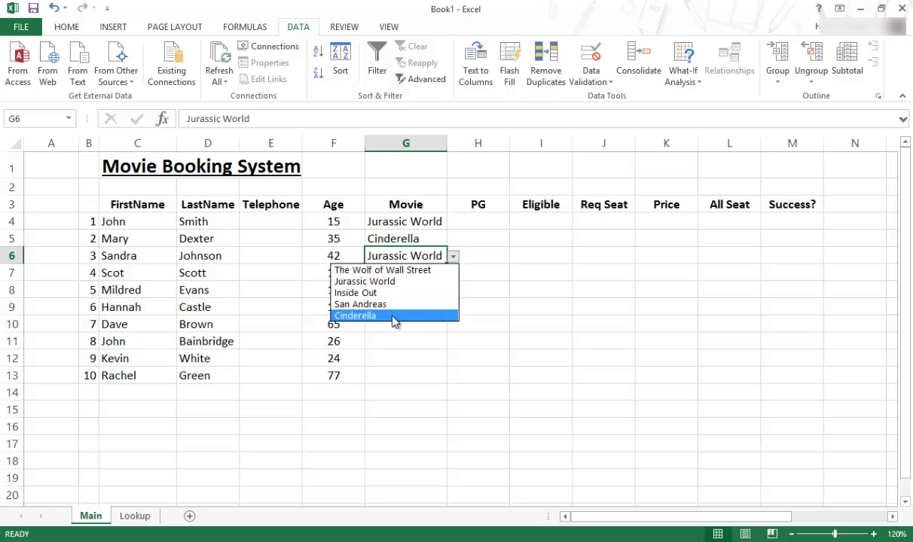
pyautogui.press('Escape')
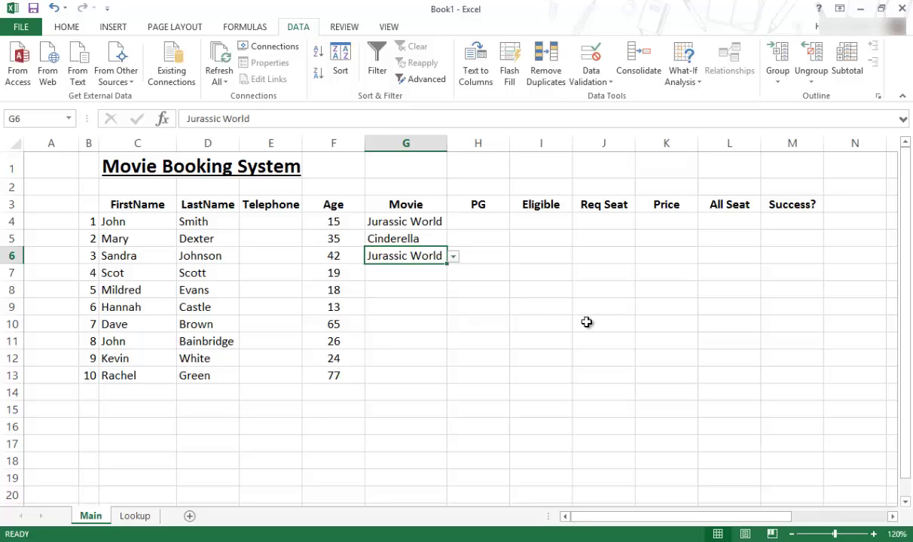
# Try to enter the unlisted text "sdfgse" as the movie in G7 to test the validation, and cancel the entry.
pyautogui.click(420, 275)
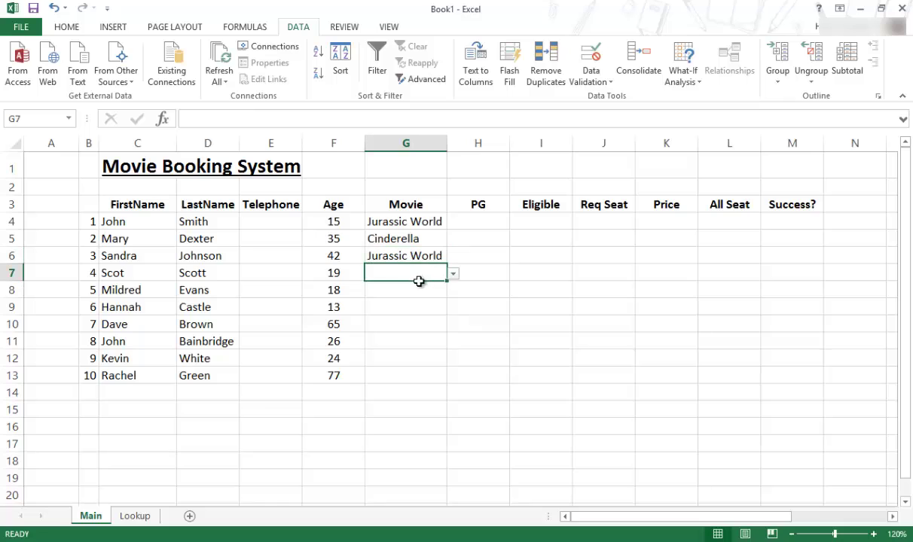
pyautogui.press('Down')
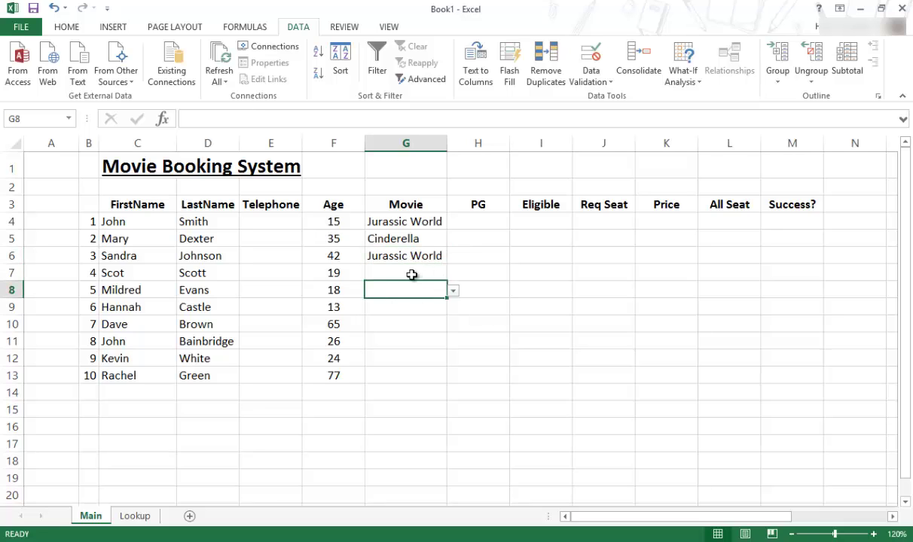
pyautogui.click(410, 274)
pyautogui.write('sdfgse')
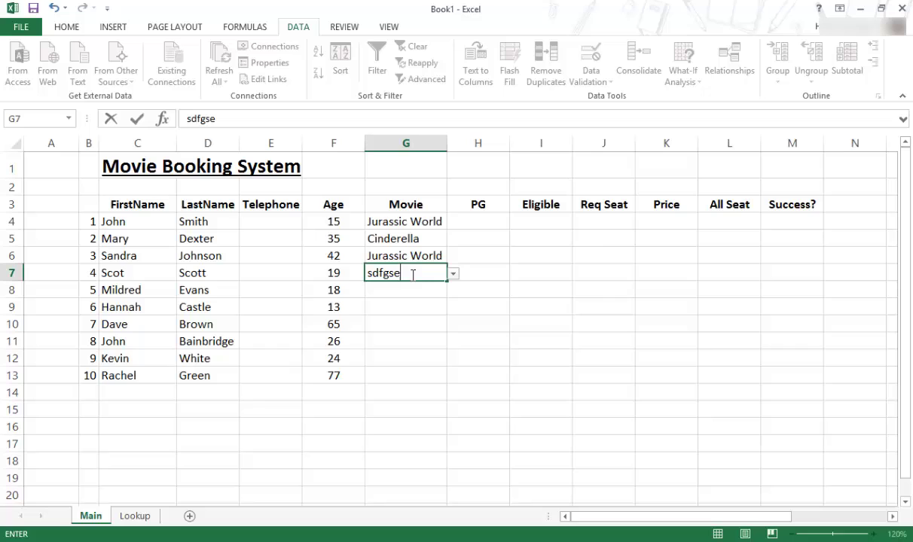
pyautogui.press('Return')
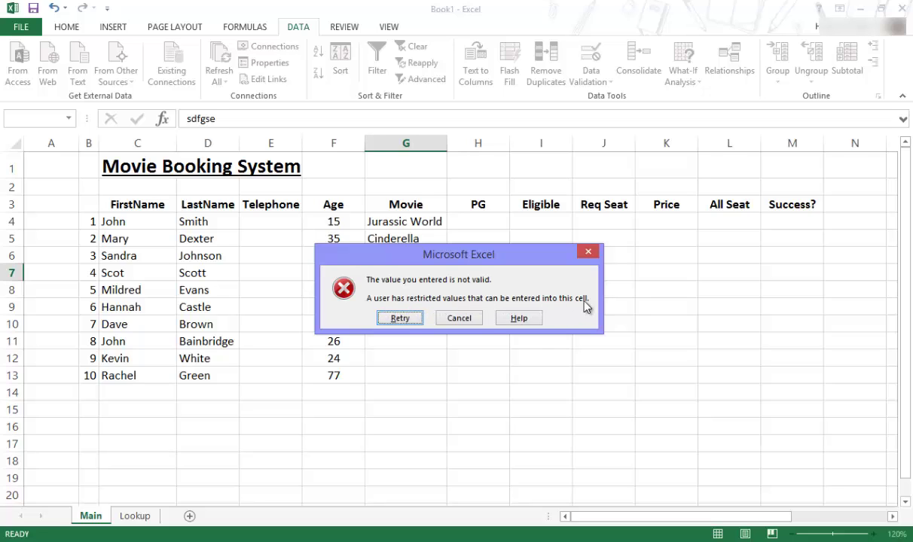
pyautogui.click(464, 317)
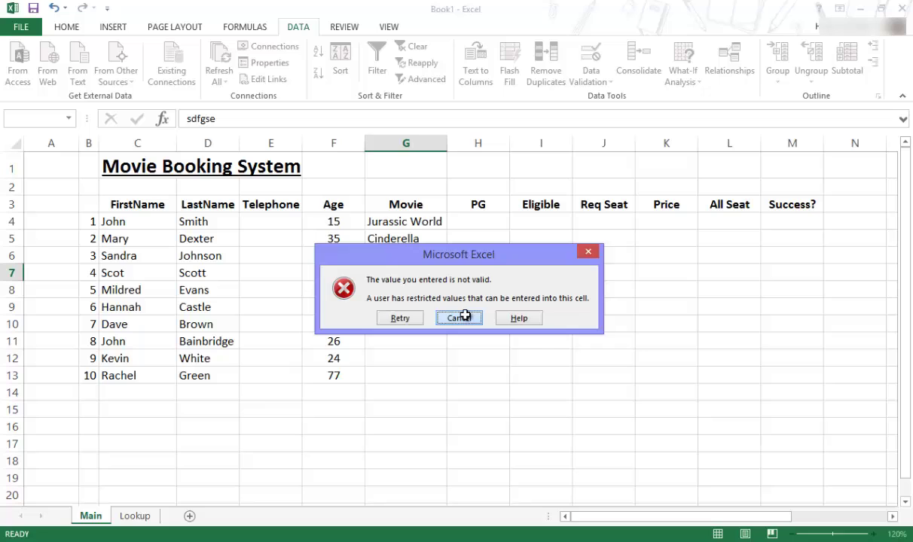
# Choose San Andreas from the movie drop-down list in G7 for the fourth customer.
pyautogui.click(452, 274)
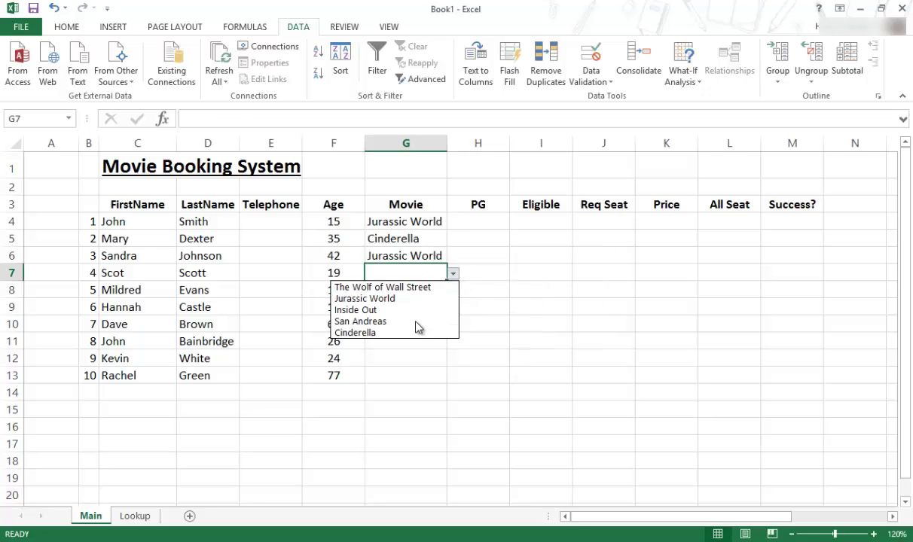
pyautogui.click(415, 322)
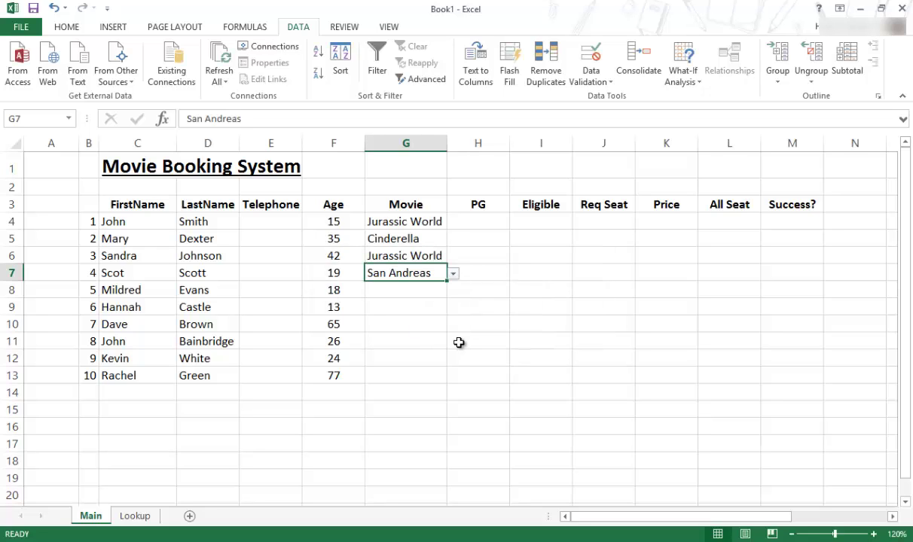